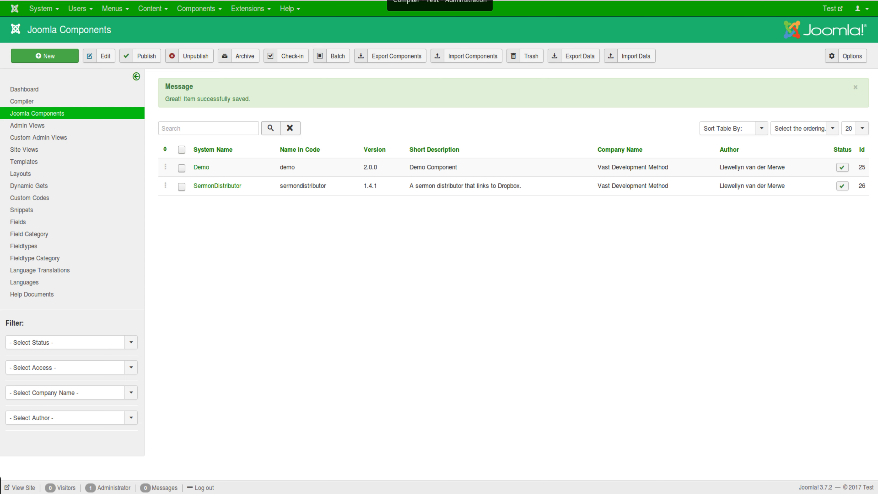
Compile the SermonDistributor component and install the compiled package on this Joomla website.
click(439, 1)
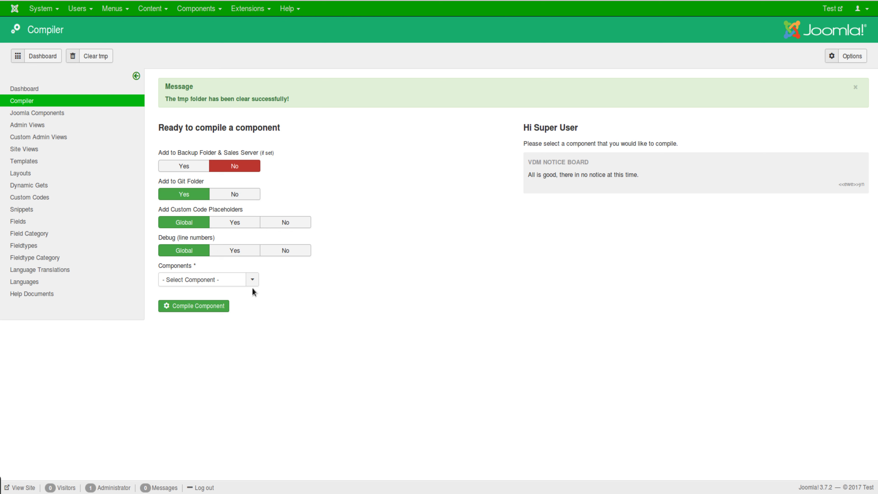
click(226, 284)
click(223, 304)
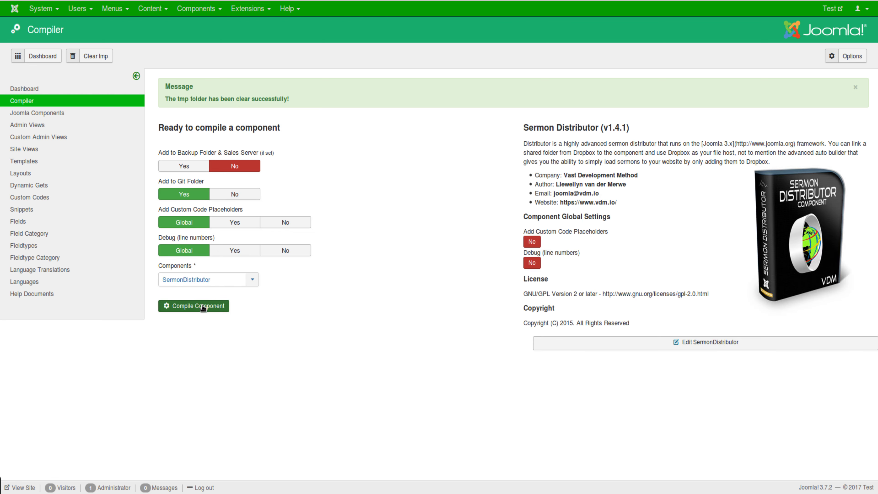
click(203, 306)
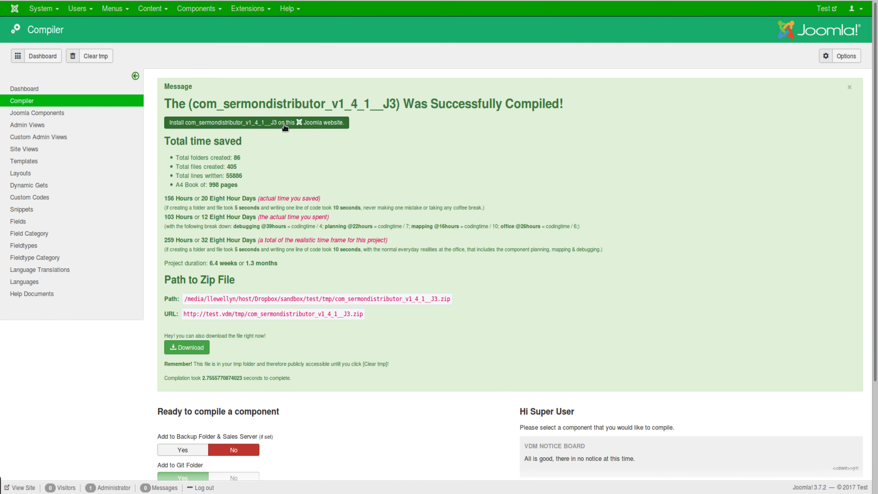
click(332, 122)
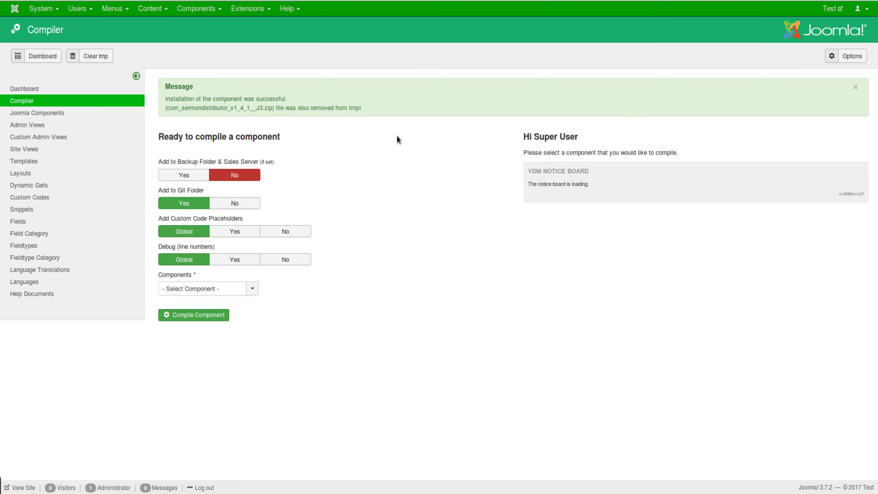
Add a preacher named "sas" in the Sermon Distributor component, save the record and close it.
click(194, 10)
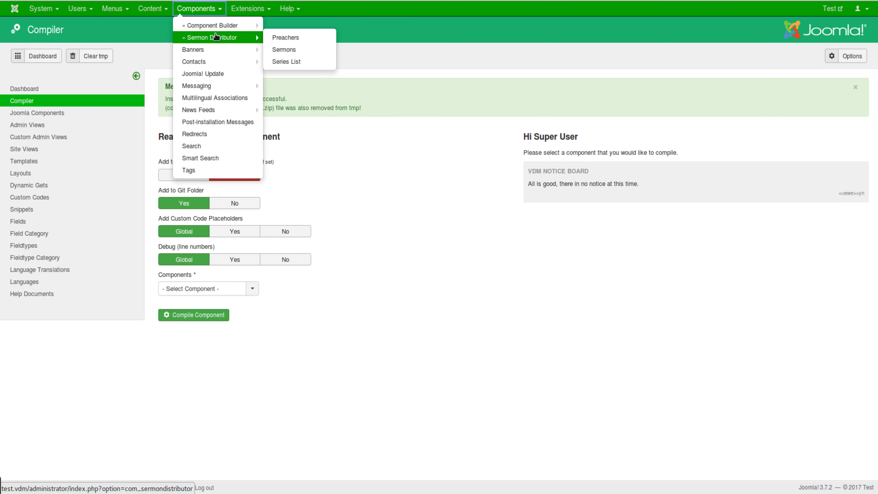
click(219, 39)
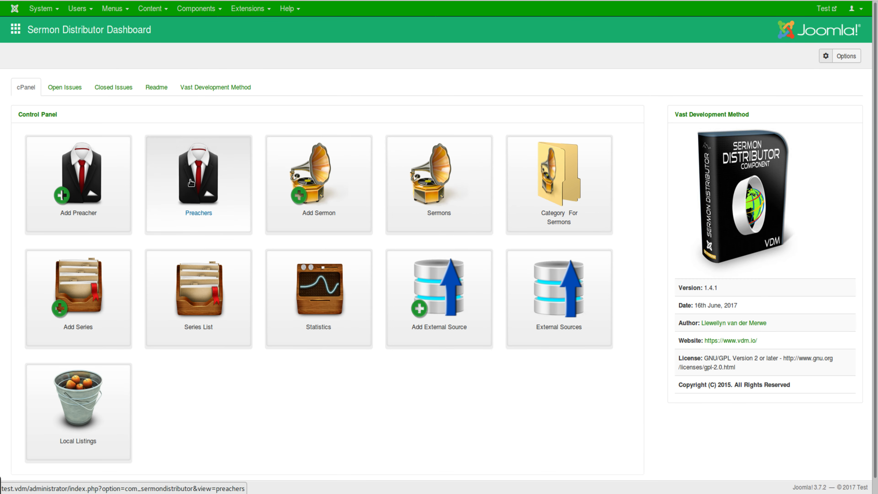
click(105, 186)
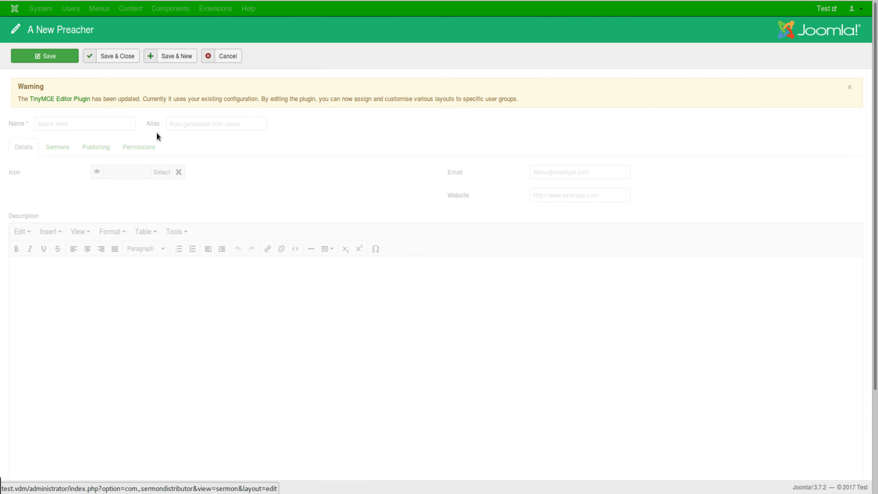
click(83, 125)
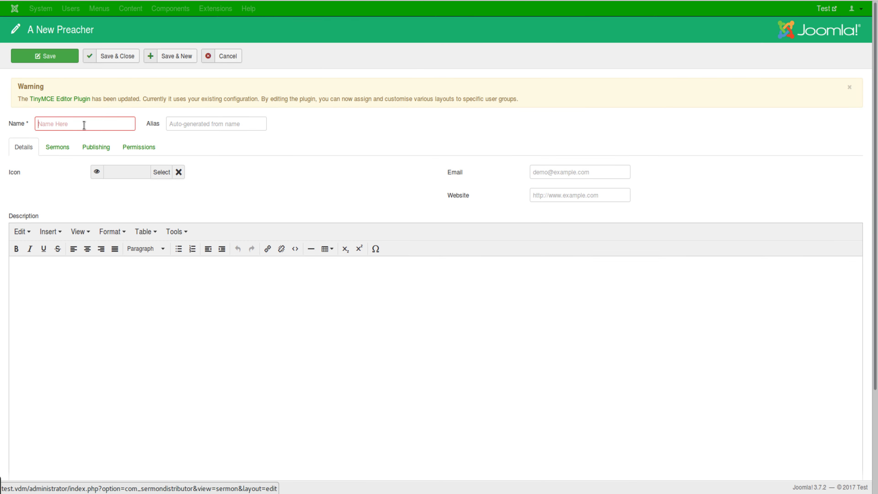
text(sas)
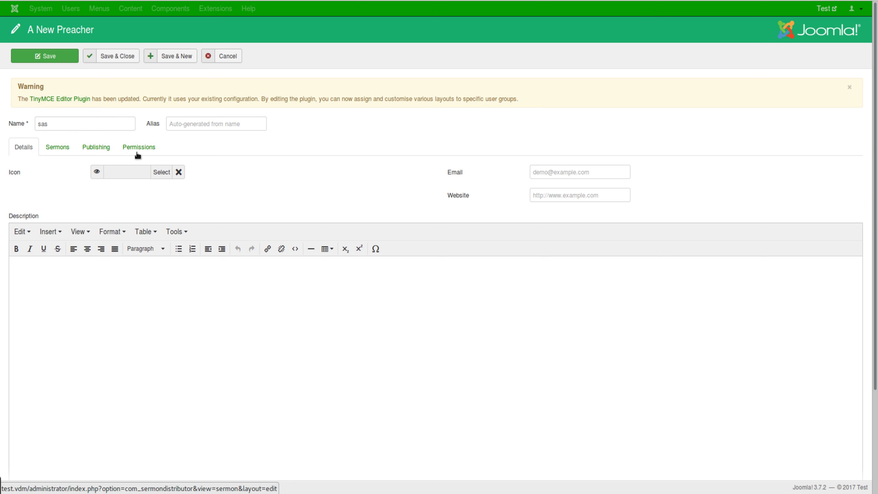
click(56, 58)
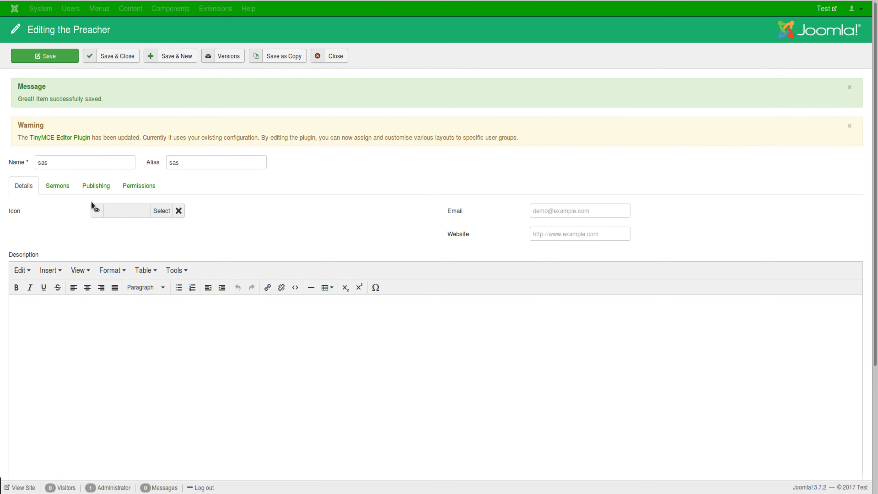
click(330, 56)
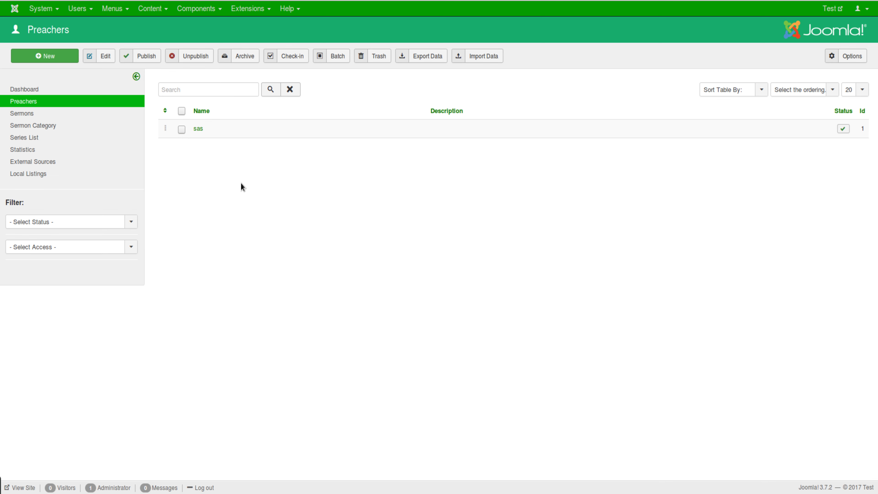
Open the SermonDistributor component for editing and look through its version update SQL as far as the 1.3.8 entry.
click(500, 0)
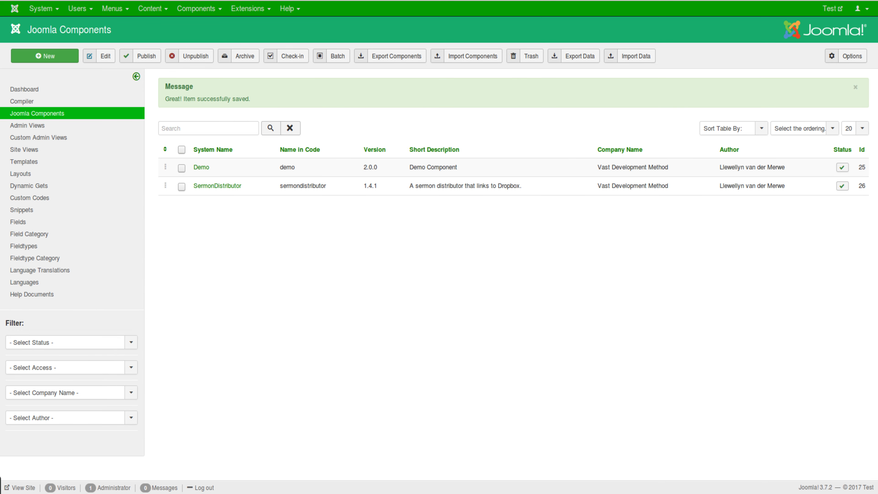
click(221, 186)
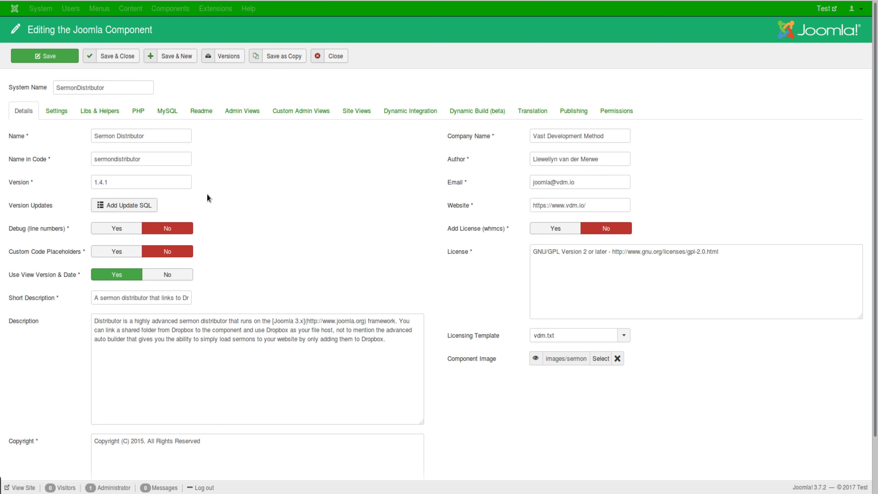
click(149, 206)
scroll(483, 355, down, 8)
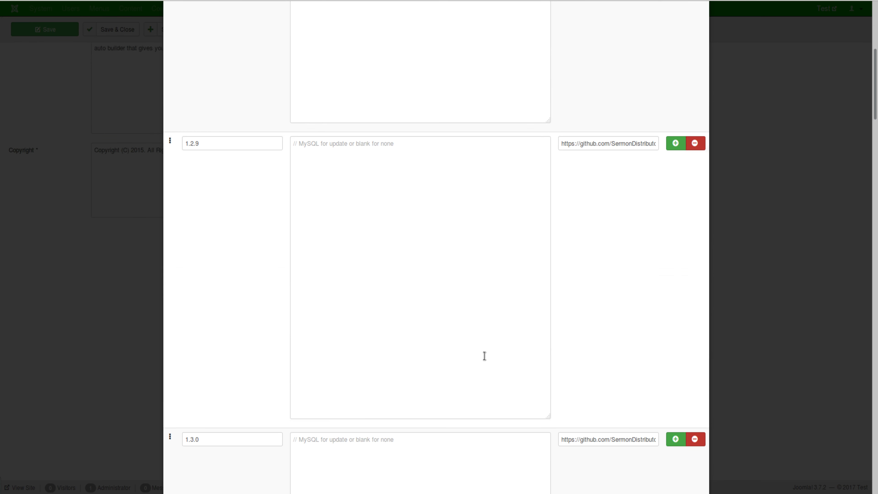
scroll(484, 356, down, 20)
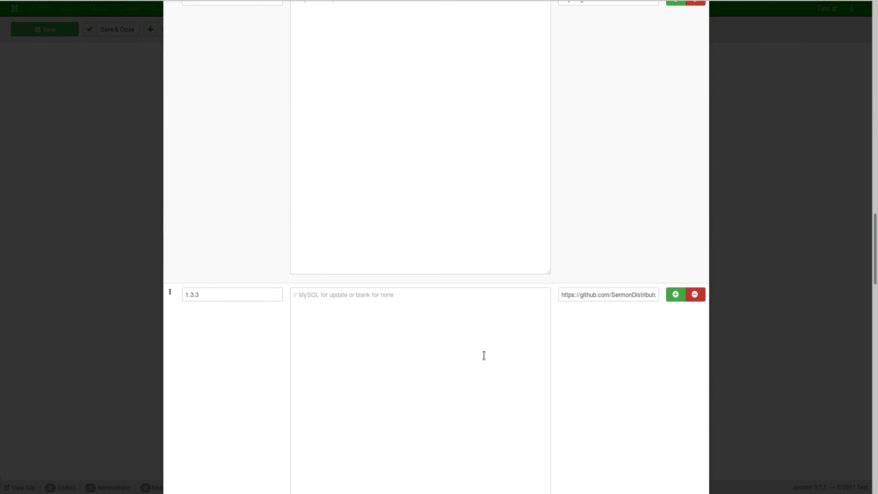
scroll(484, 355, down, 20)
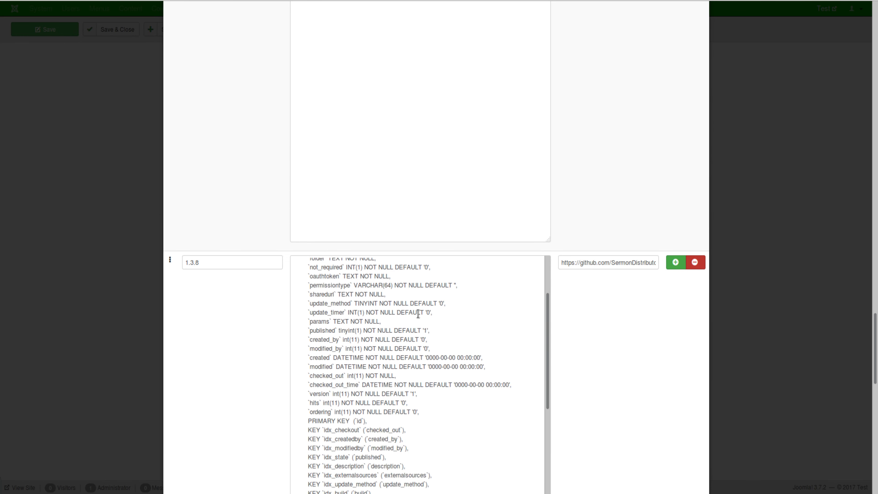
scroll(418, 314, down, 15)
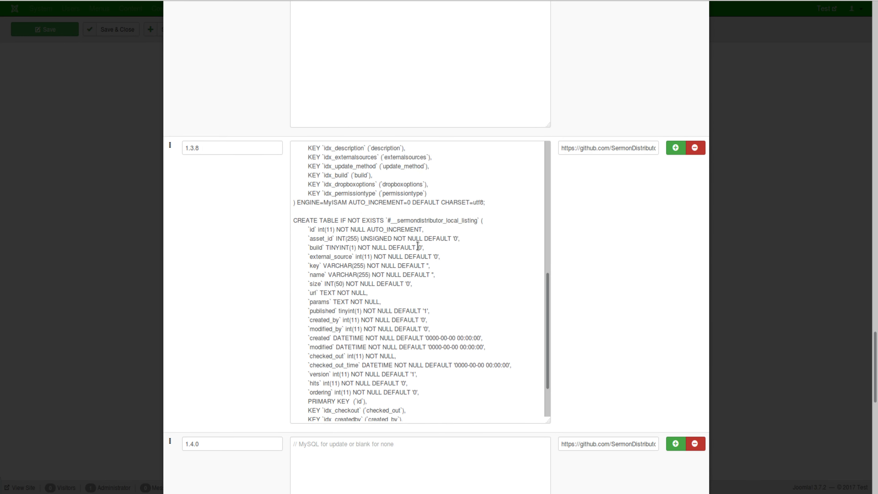
Examine the table creation SQL of version 1.3.8 and the newer version entries, and close the update list without saving.
scroll(417, 245, up, 10)
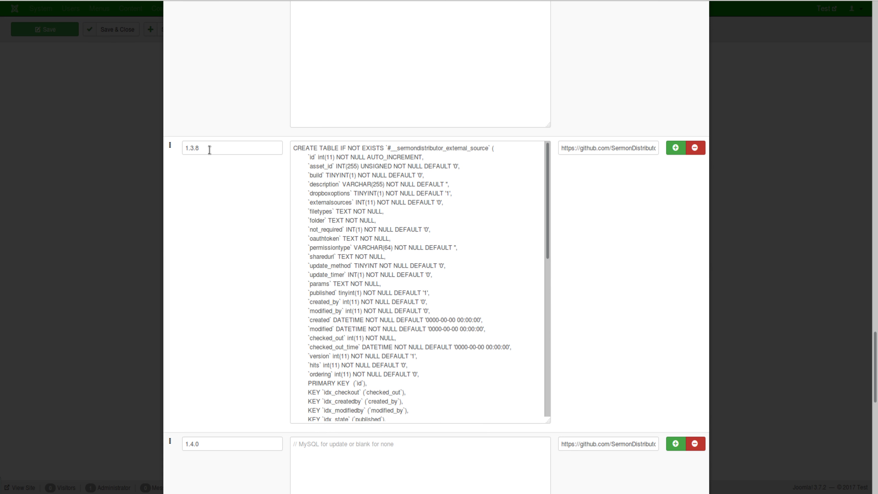
drag(209, 150, 181, 152)
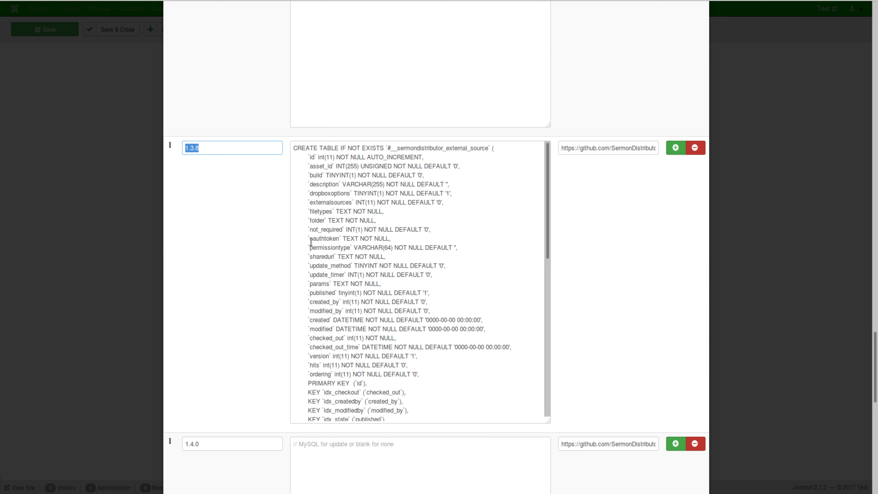
scroll(445, 248, down, 10)
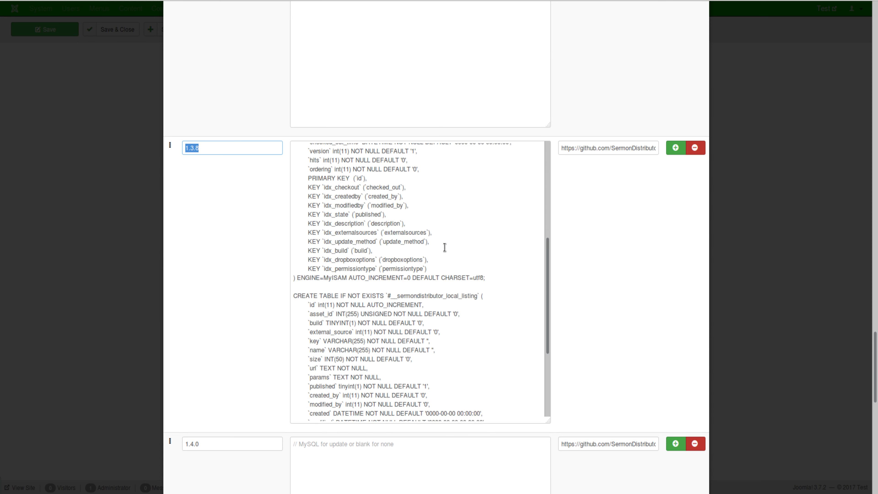
scroll(488, 288, down, 8)
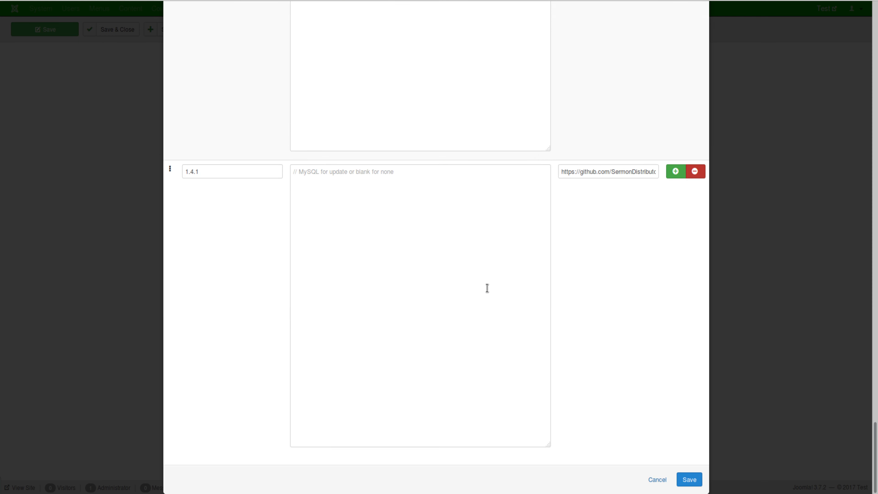
scroll(487, 287, up, 8)
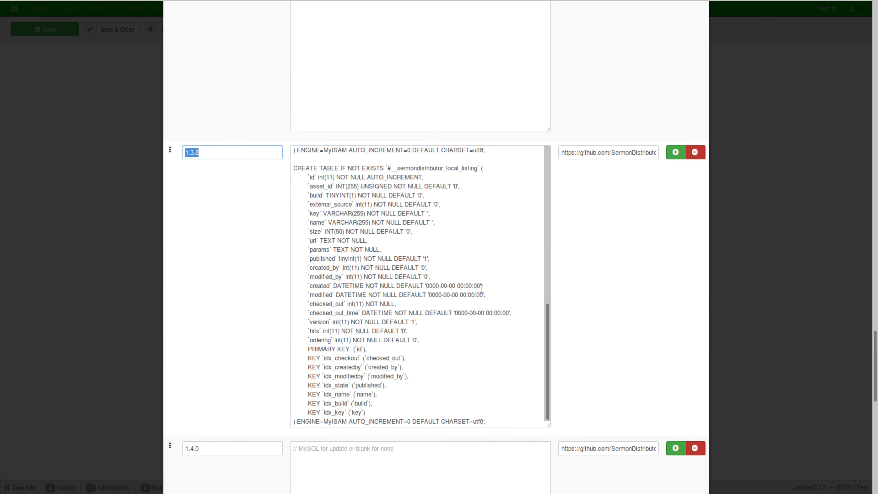
scroll(482, 290, down, 6)
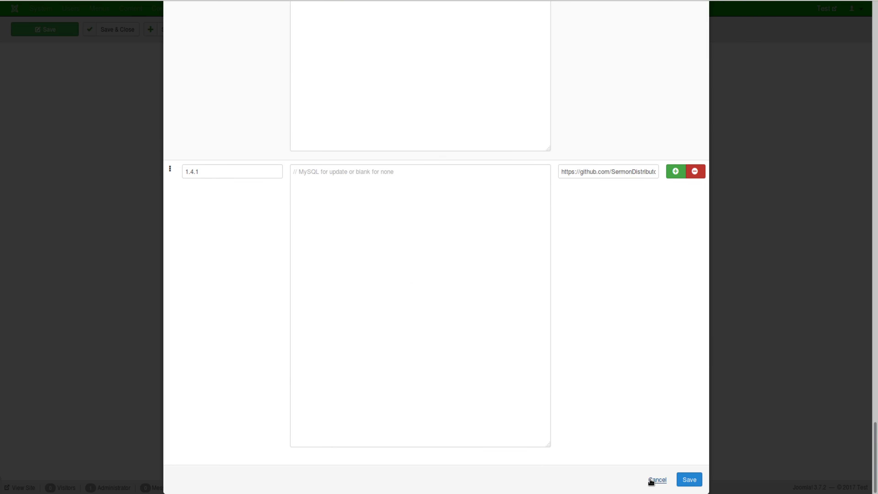
click(656, 479)
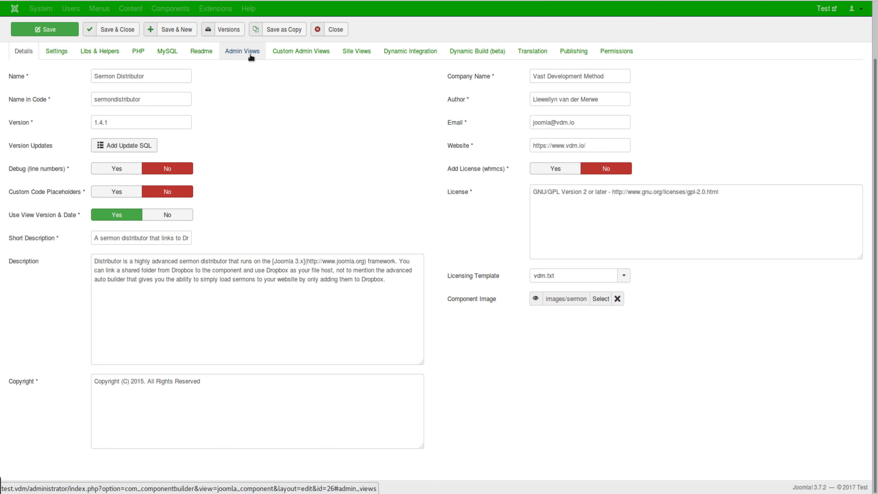
Review the component's linked admin views and their display settings, and close the settings without saving.
click(231, 52)
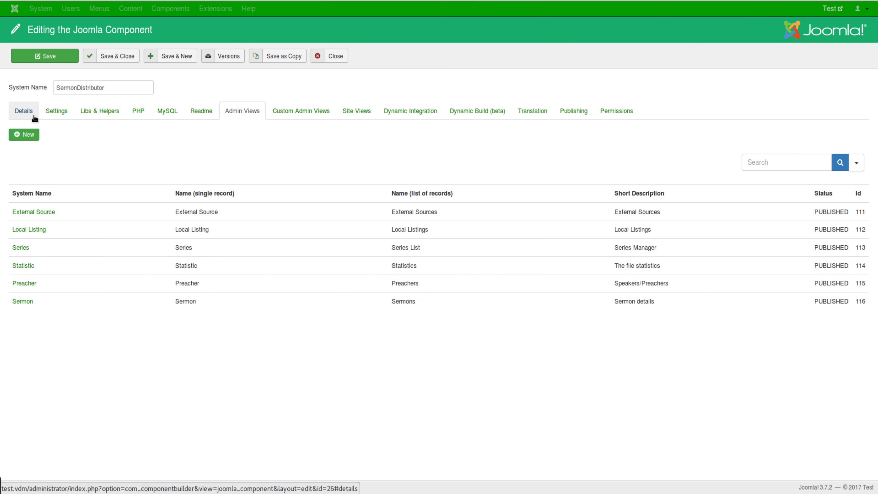
click(56, 113)
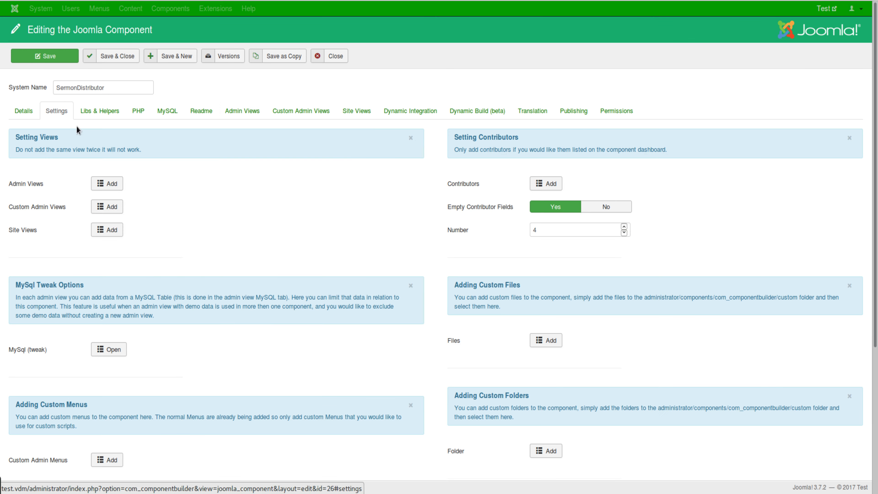
click(111, 185)
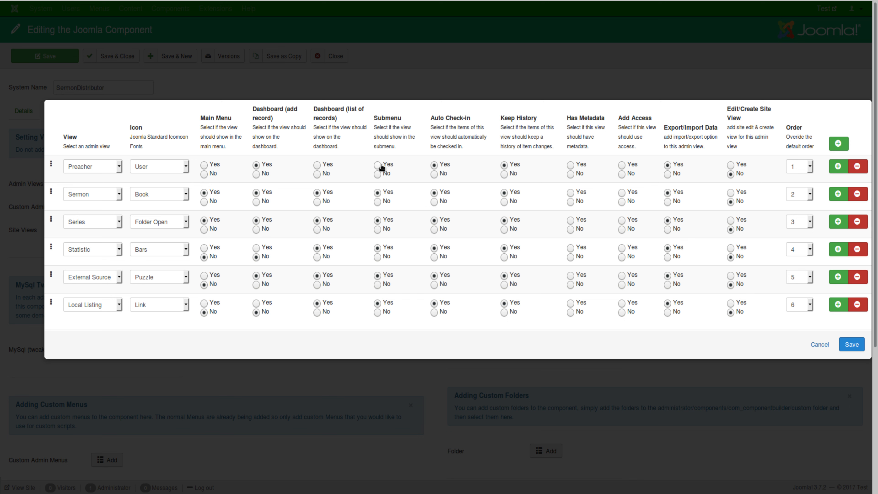
click(820, 349)
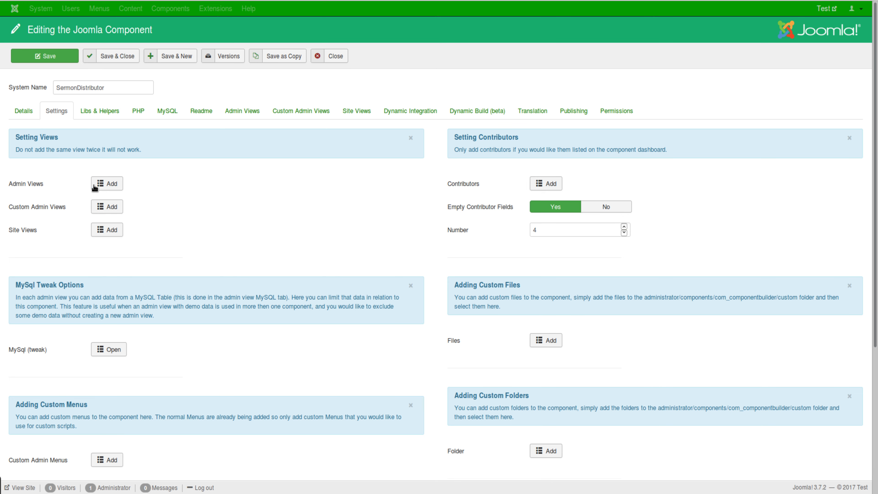
Add the Help Document admin view to the component with Main Menu No, Export/Import Data Yes and order 7, and save the view list.
click(107, 184)
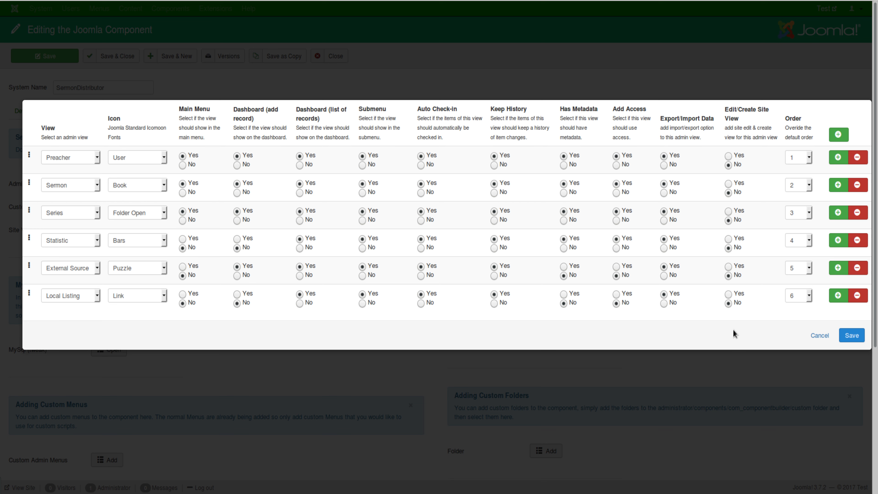
click(838, 295)
click(89, 325)
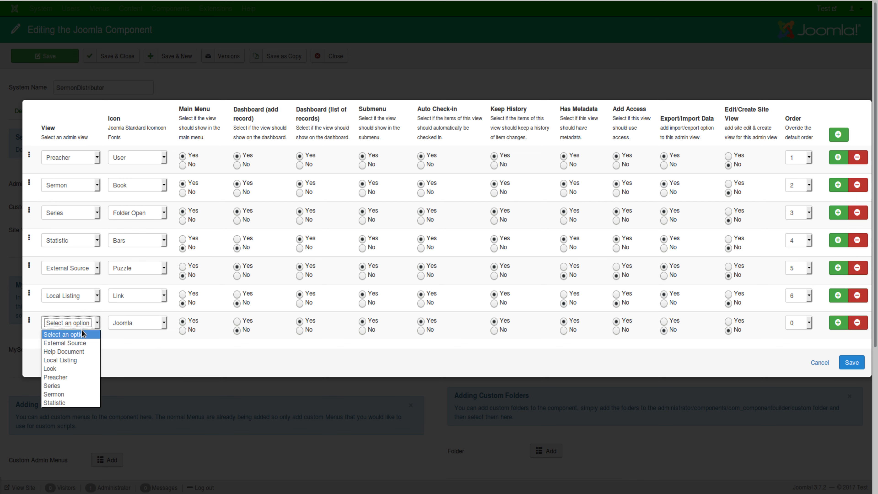
click(70, 351)
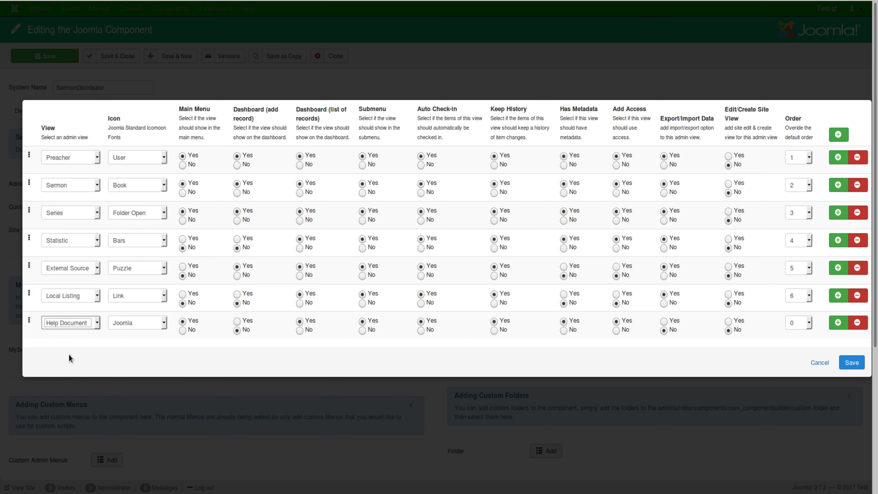
click(183, 331)
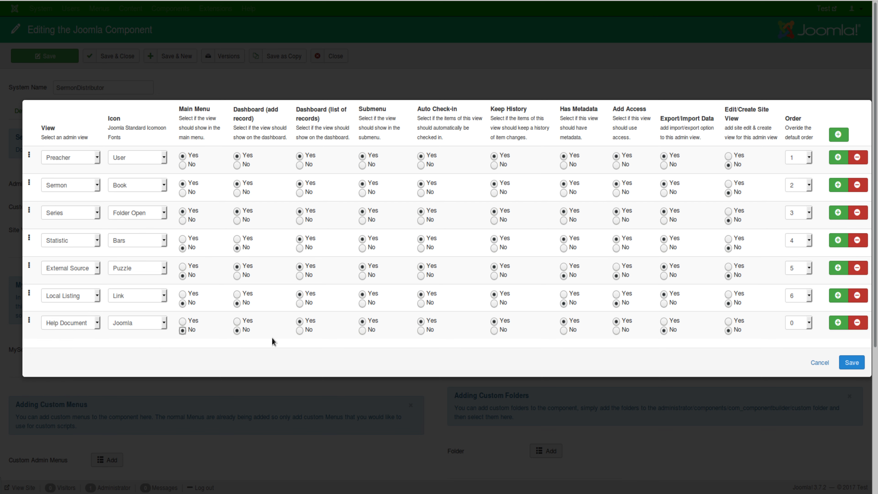
click(670, 322)
click(791, 324)
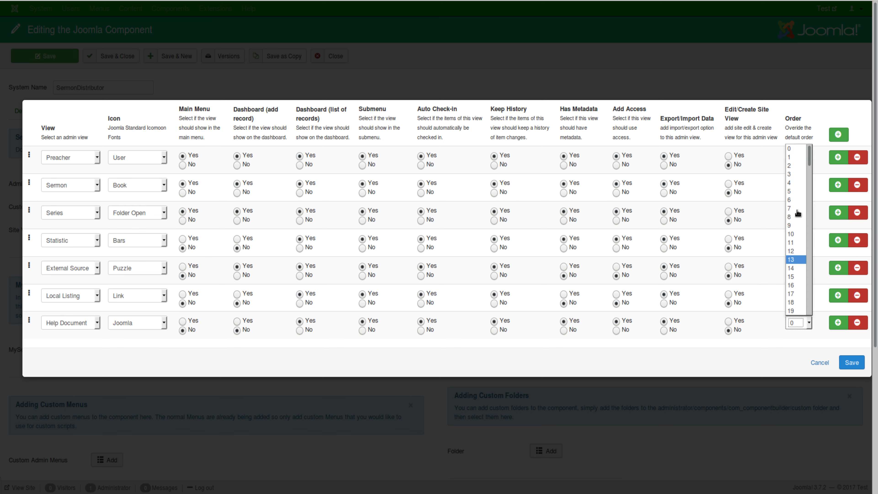
click(789, 208)
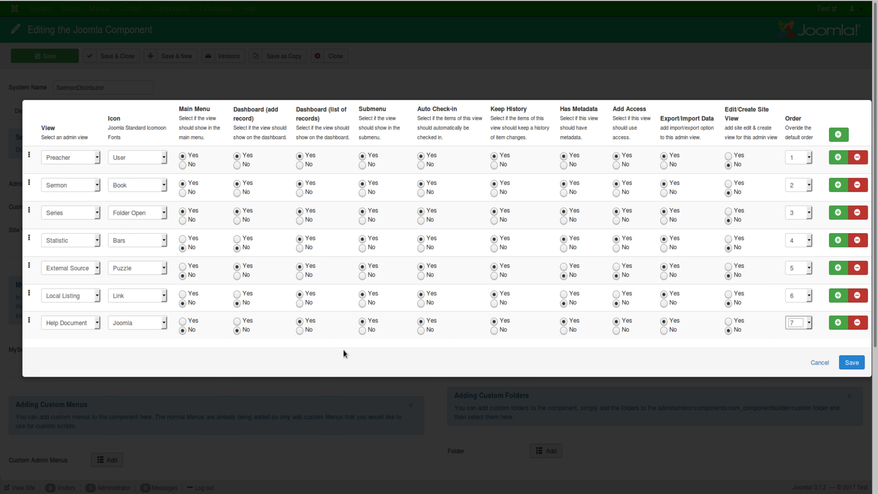
click(851, 362)
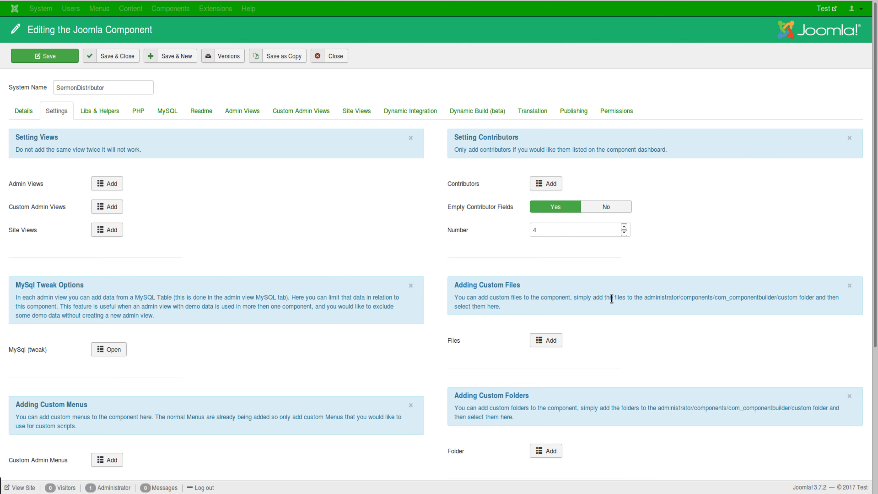
Save the edited component and compile SermonDistributor in the compiler with the default build options.
click(64, 59)
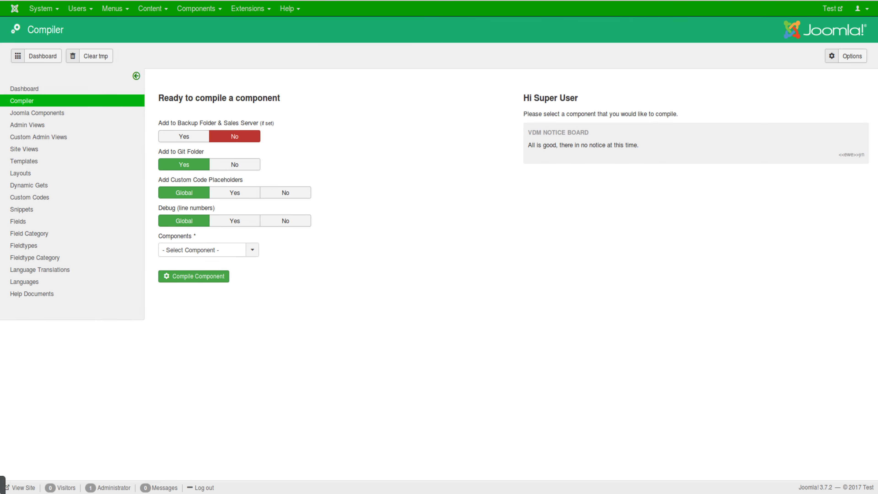
click(220, 251)
click(204, 275)
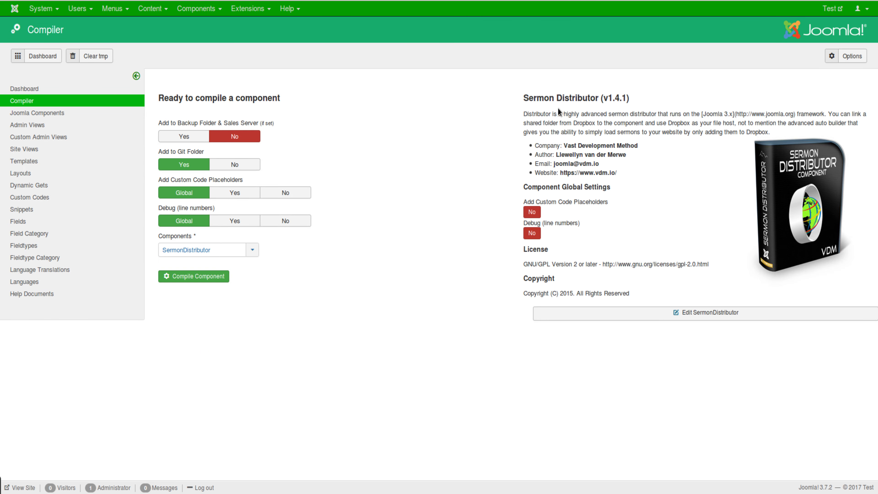
drag(626, 98, 603, 110)
click(198, 282)
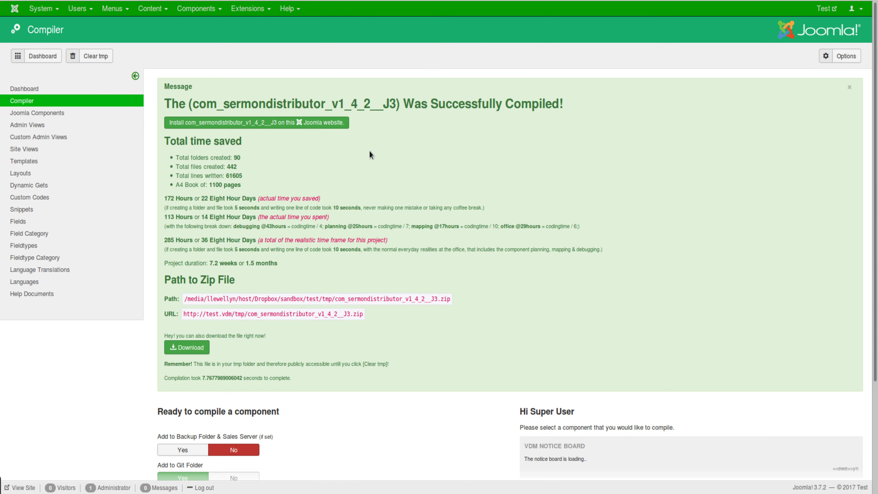
Install the compiled com_sermondistributor_v1_4_2__J3 package on this Joomla website.
drag(369, 105, 363, 106)
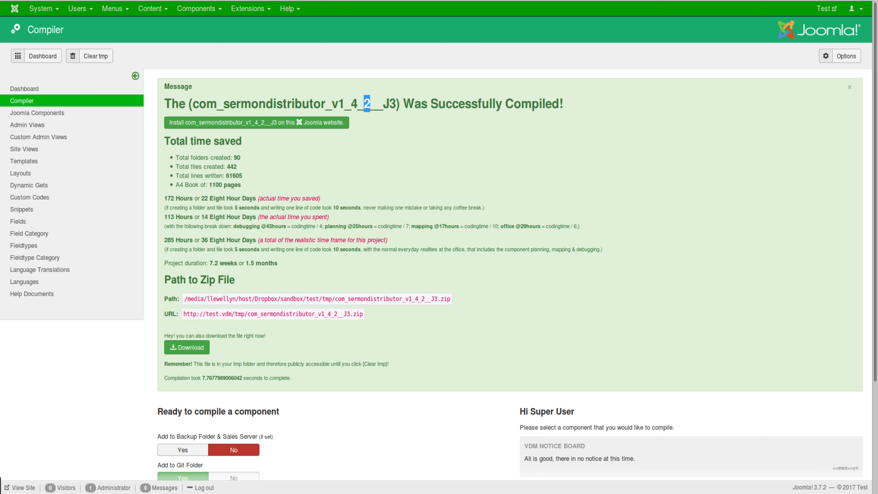
click(346, 151)
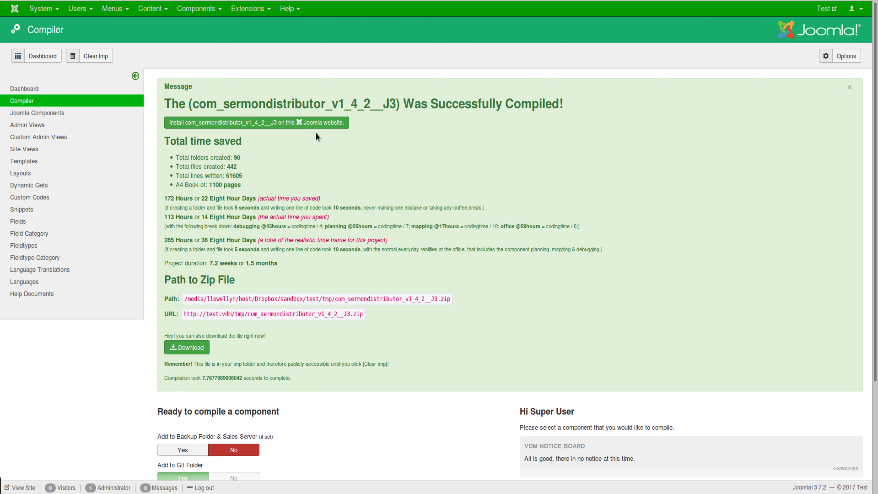
click(303, 127)
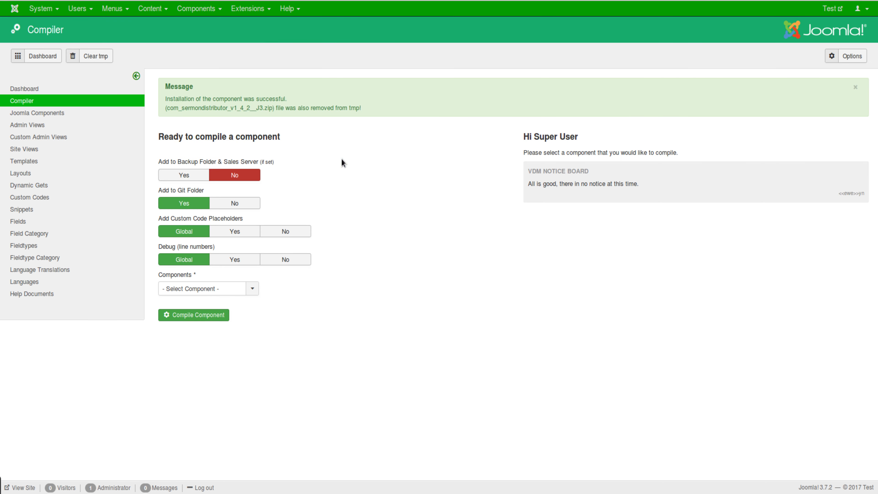
Open the Help Documents list of the Sermon Distributor component and start a new help document.
click(210, 9)
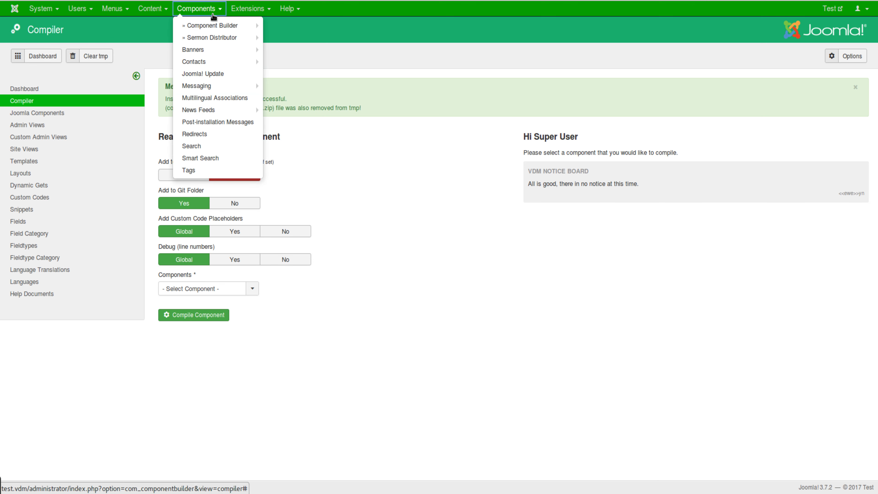
click(226, 38)
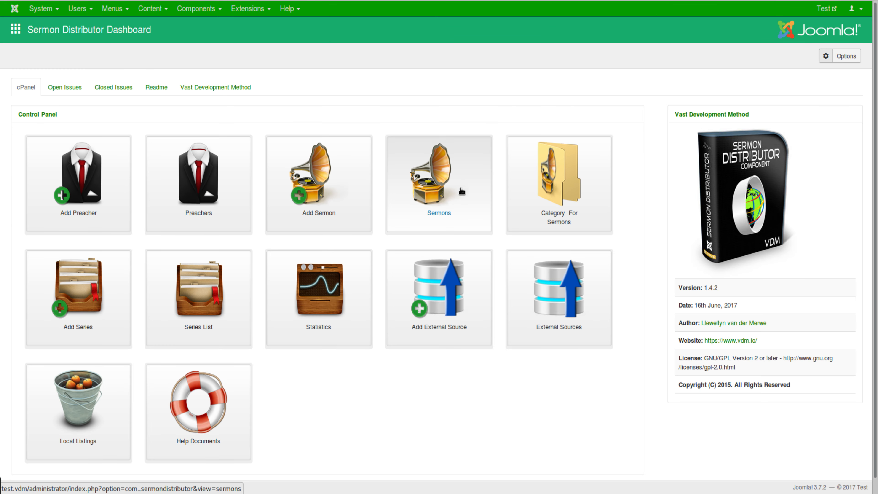
scroll(456, 377, down, 1)
click(196, 374)
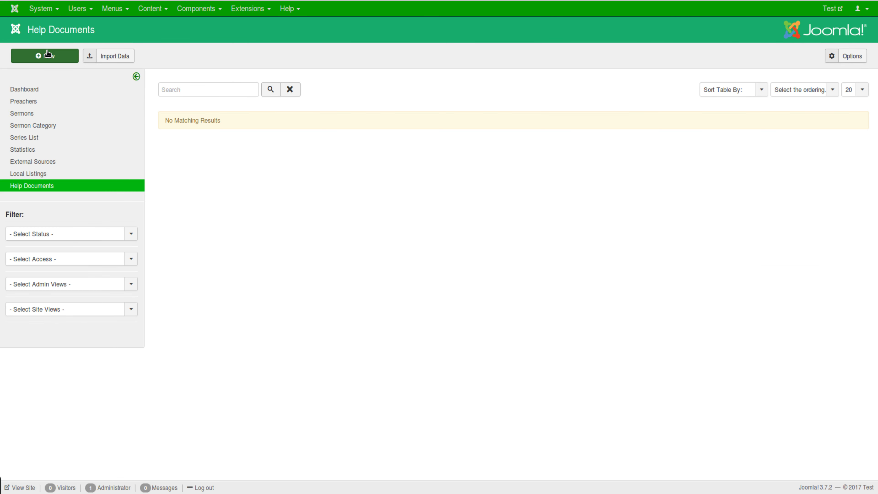
click(47, 52)
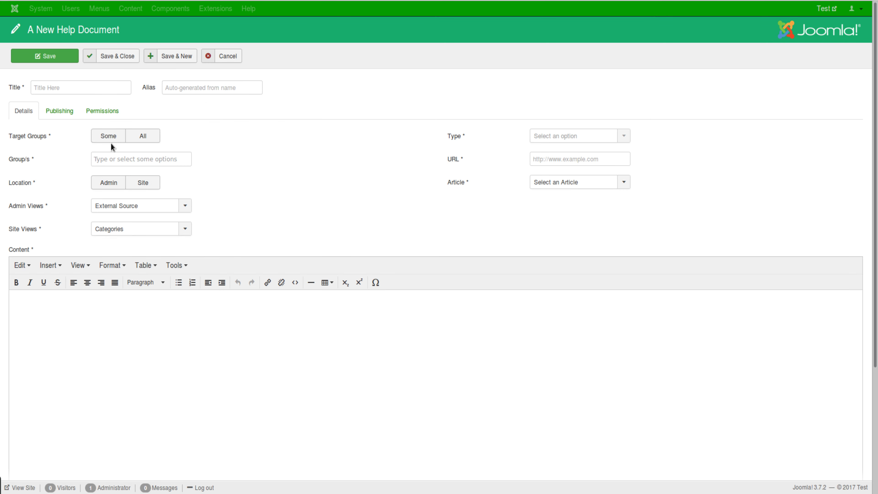
Fill in the help document with target group contributor, location Admin, admin view Help Document, type Text and content "hie".
click(111, 159)
click(127, 187)
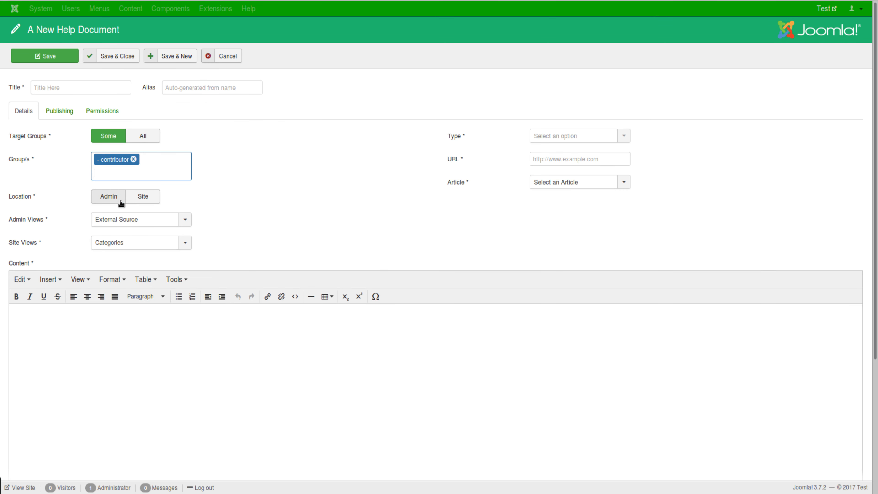
click(121, 217)
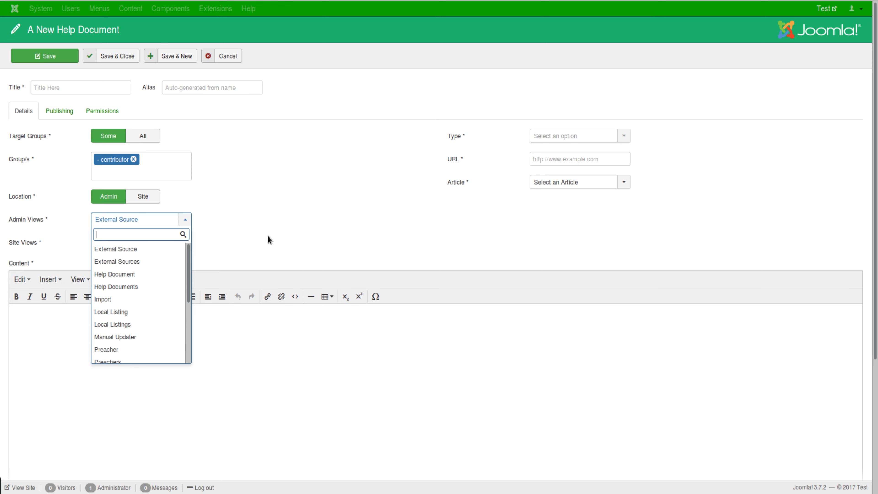
click(131, 274)
click(567, 135)
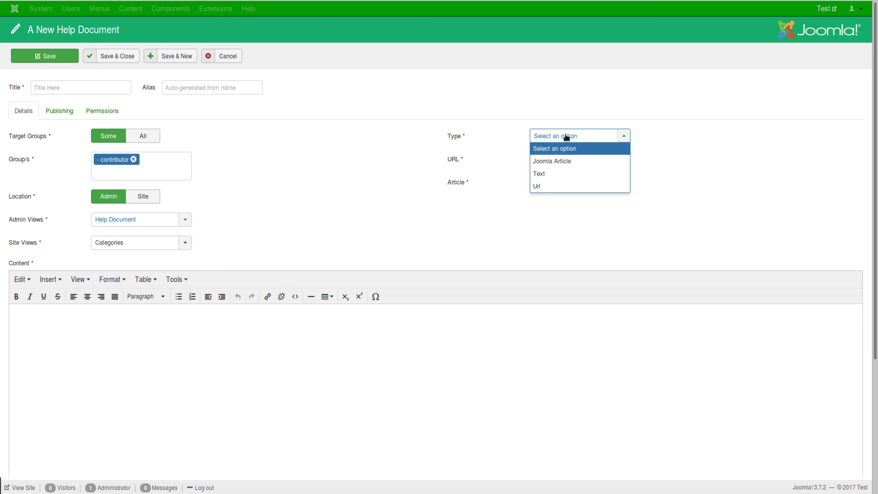
click(559, 160)
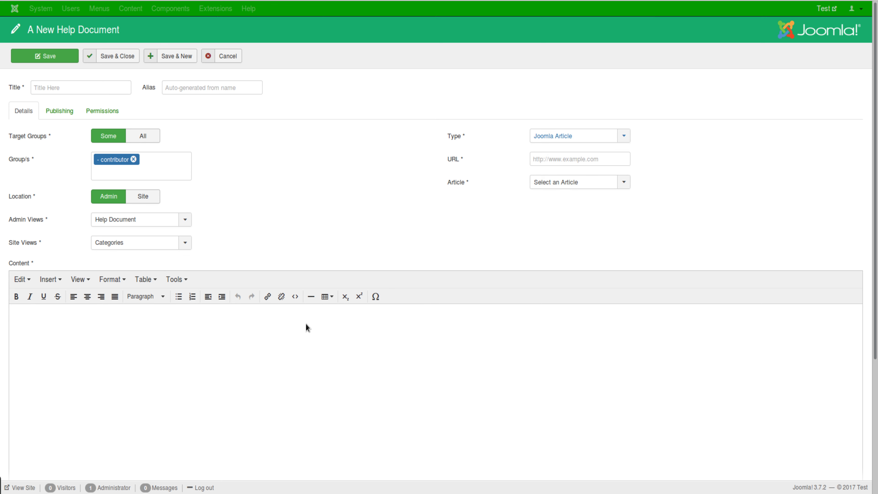
click(557, 137)
click(557, 172)
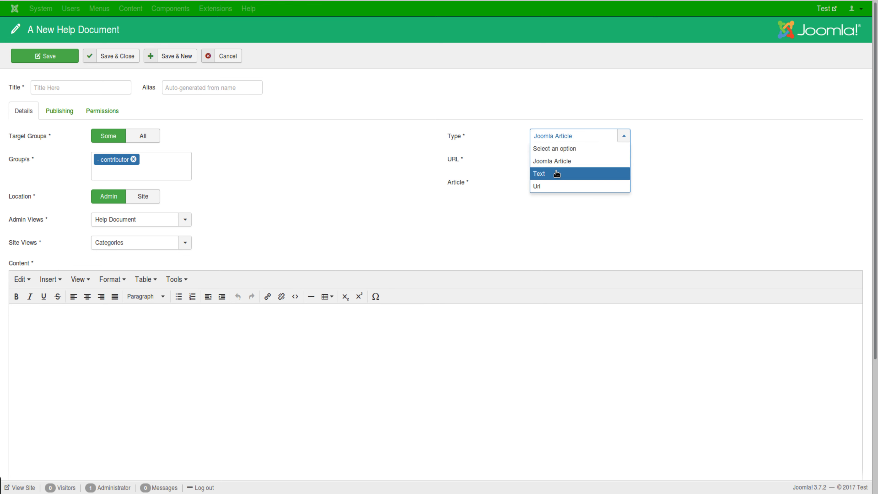
click(231, 358)
text(hie)
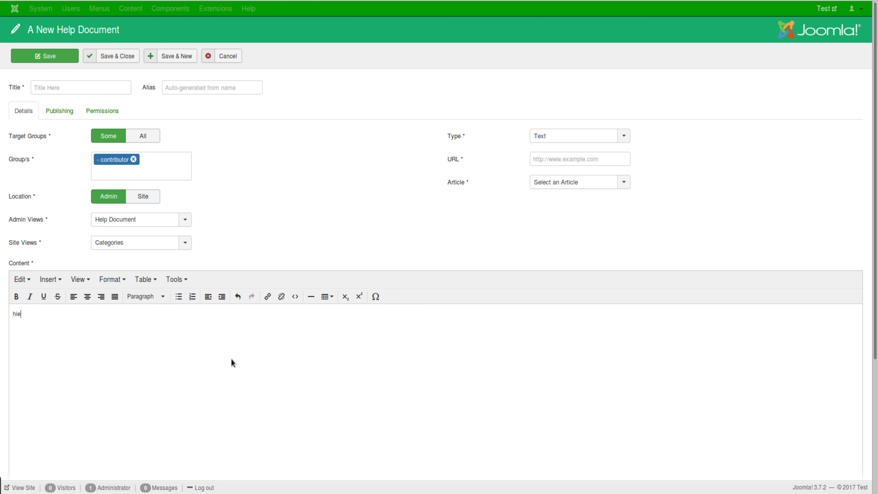
Change the help document's admin view to External Sources and try to save and close the document.
click(152, 220)
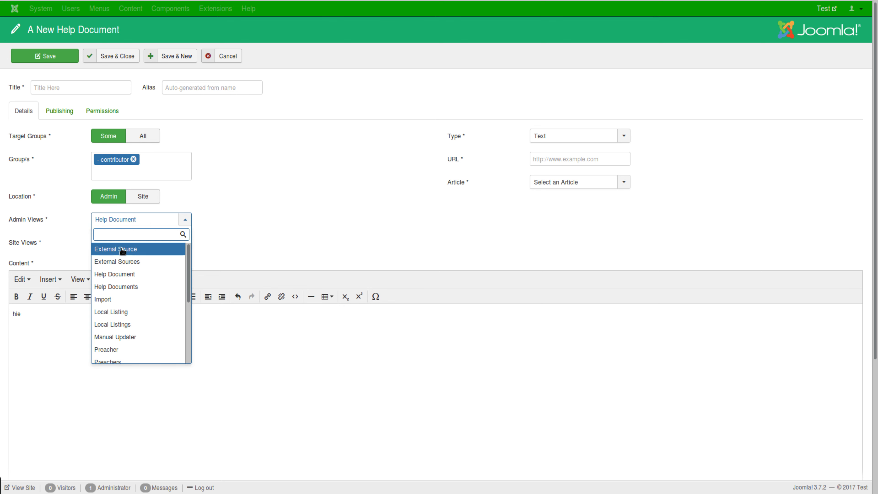
click(128, 261)
click(105, 58)
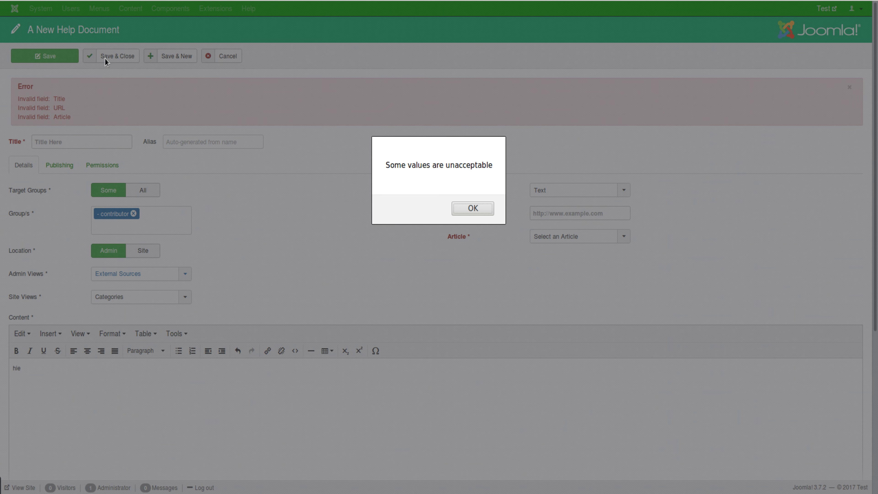
click(472, 208)
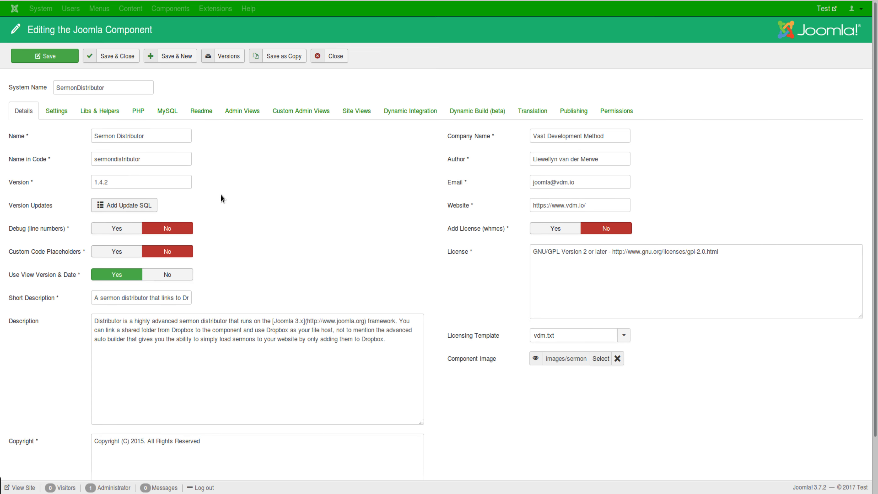
Check the SermonDistributor component's version and look through its version update SQL down to the 1.4.1 entry.
drag(120, 184, 77, 182)
click(302, 172)
click(139, 206)
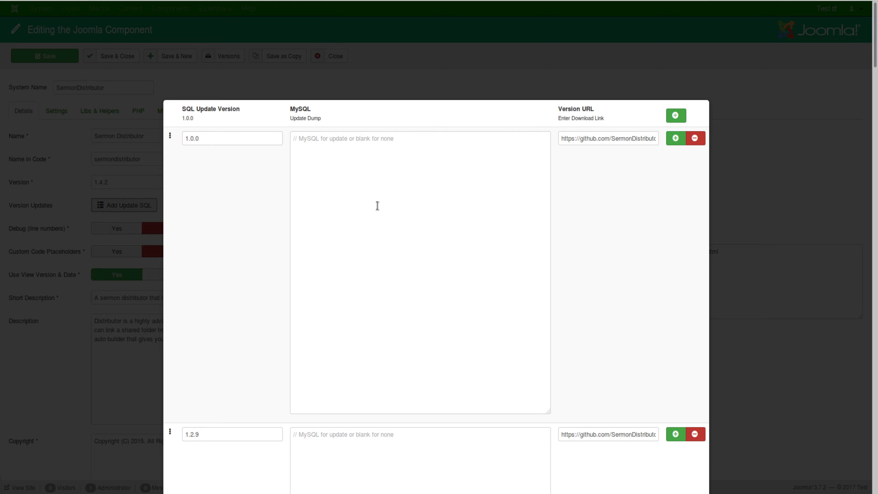
scroll(453, 289, down, 6)
scroll(453, 289, down, 20)
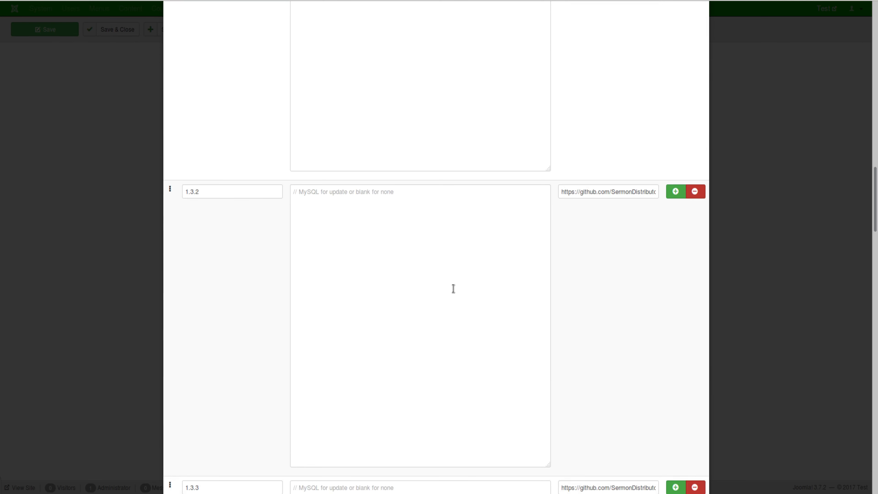
scroll(459, 283, down, 5)
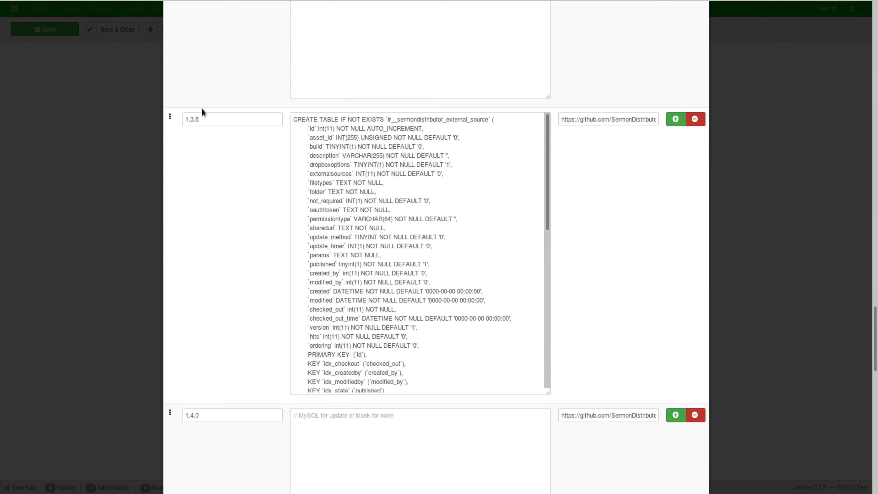
scroll(249, 221, down, 15)
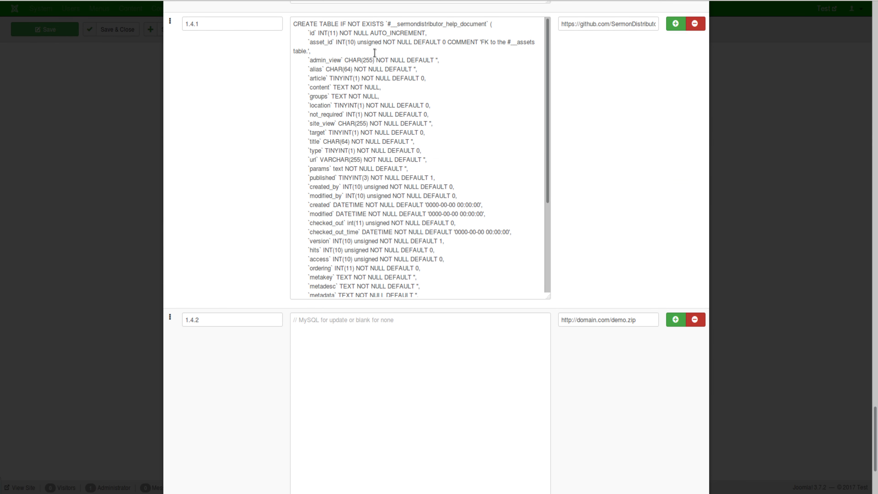
Examine the help_document table creation SQL of version 1.4.1 and the 1.4.2 update entry.
drag(485, 24, 443, 24)
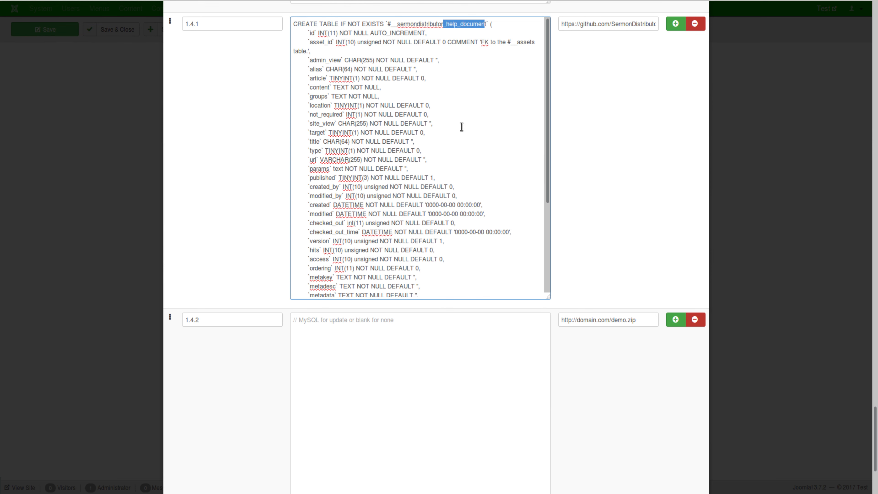
scroll(461, 127, down, 3)
scroll(241, 287, down, 4)
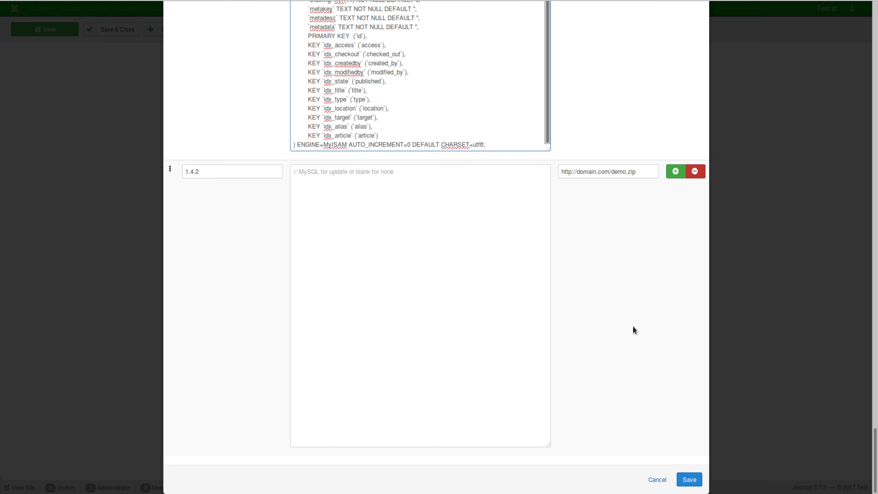
scroll(632, 328, up, 5)
scroll(632, 326, down, 5)
scroll(631, 294, up, 1)
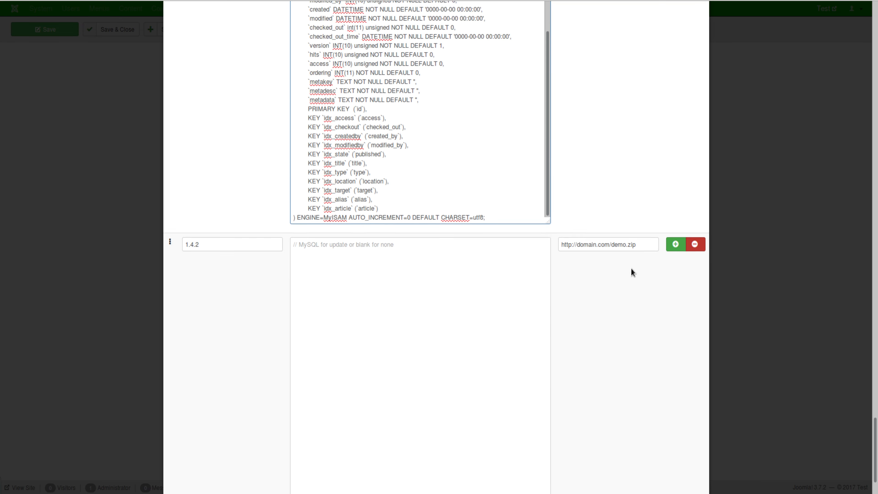
Compare the download links of the 1.4.1 and 1.4.2 entries and close the update list without saving.
scroll(631, 269, up, 3)
drag(574, 104, 604, 104)
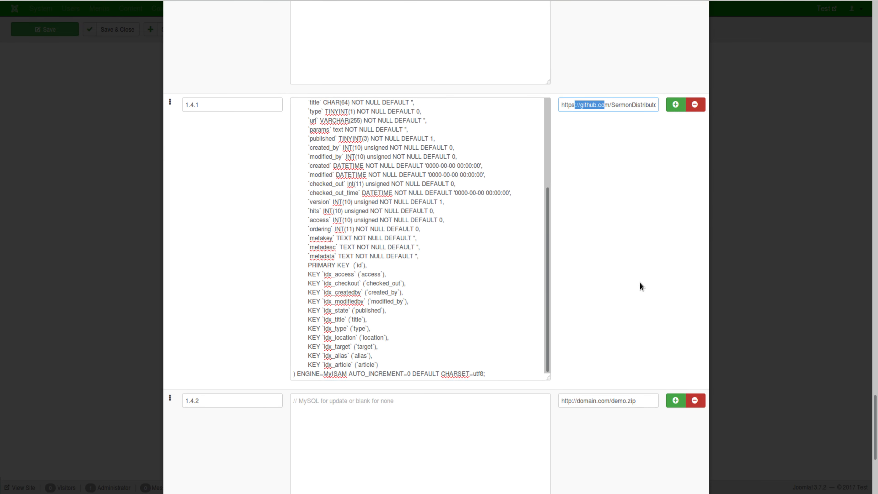
scroll(640, 286, down, 4)
drag(562, 258, 569, 257)
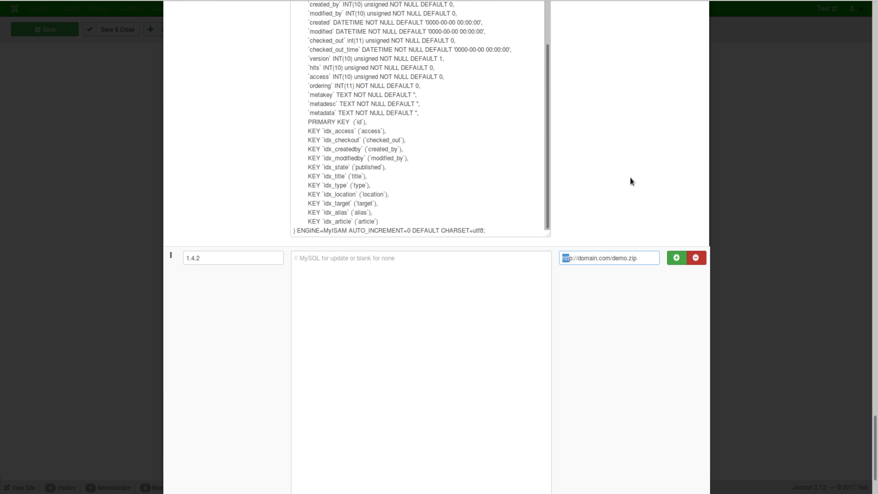
scroll(615, 287, down, 2)
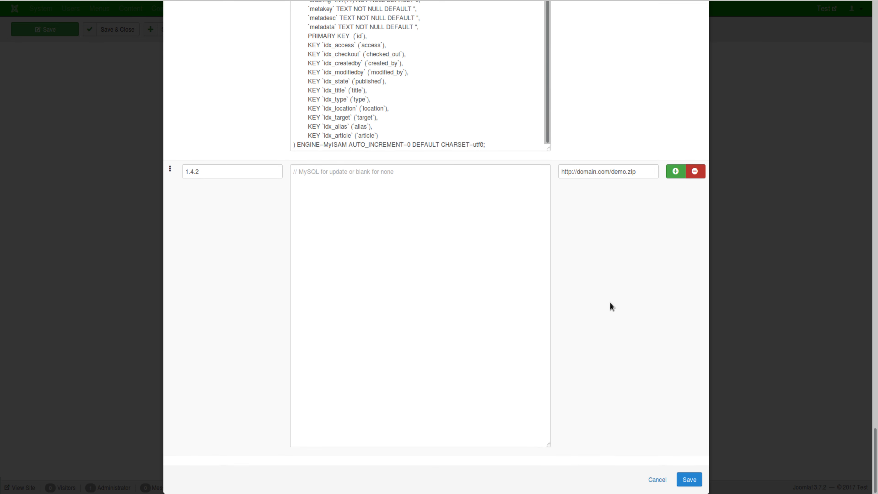
click(650, 480)
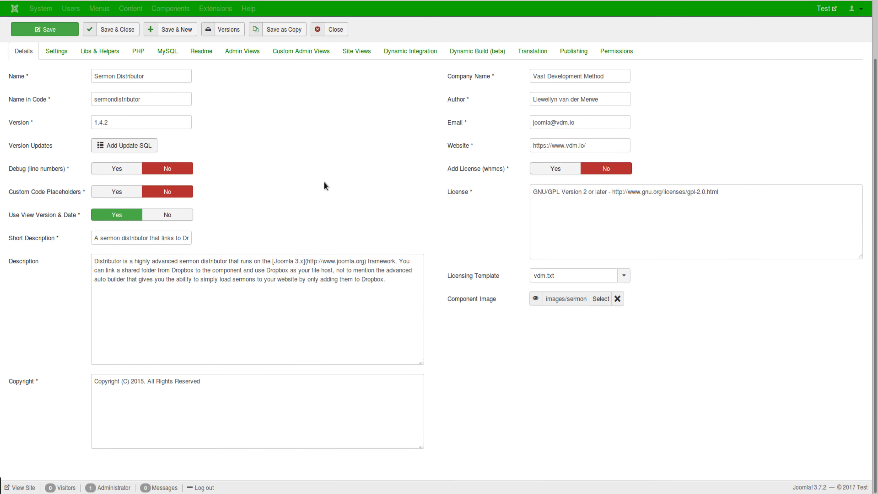
scroll(324, 181, up, 2)
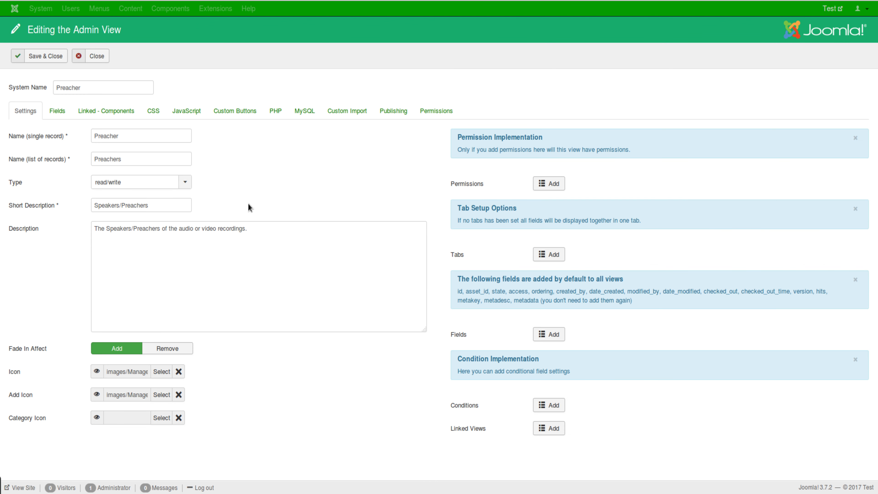
Add a new row to the Preacher admin view's field list and choose Image as its field.
click(556, 336)
click(843, 295)
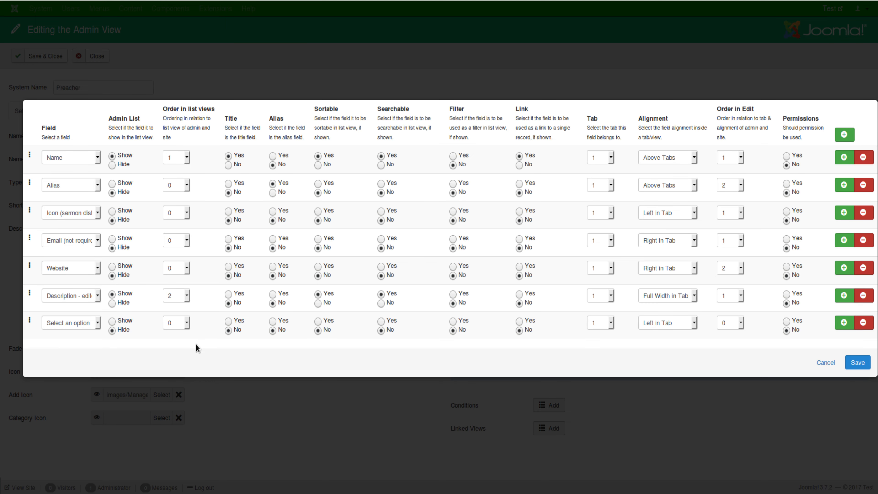
click(82, 327)
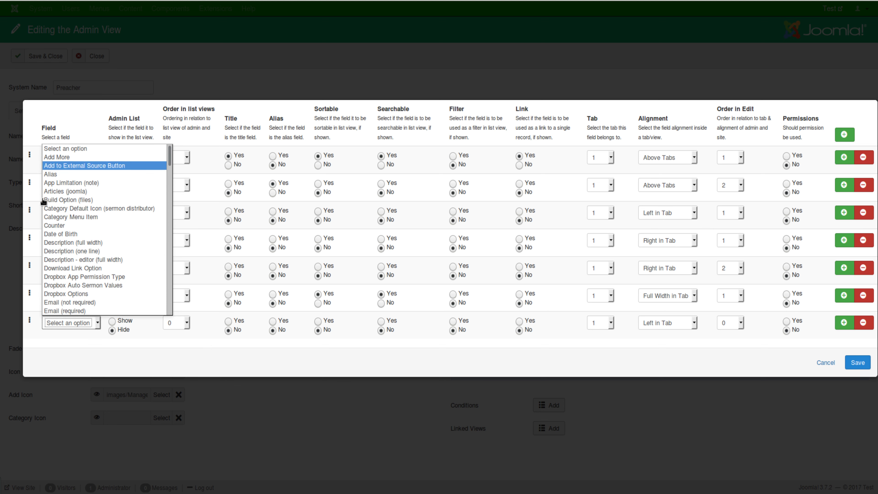
scroll(104, 263, down, 3)
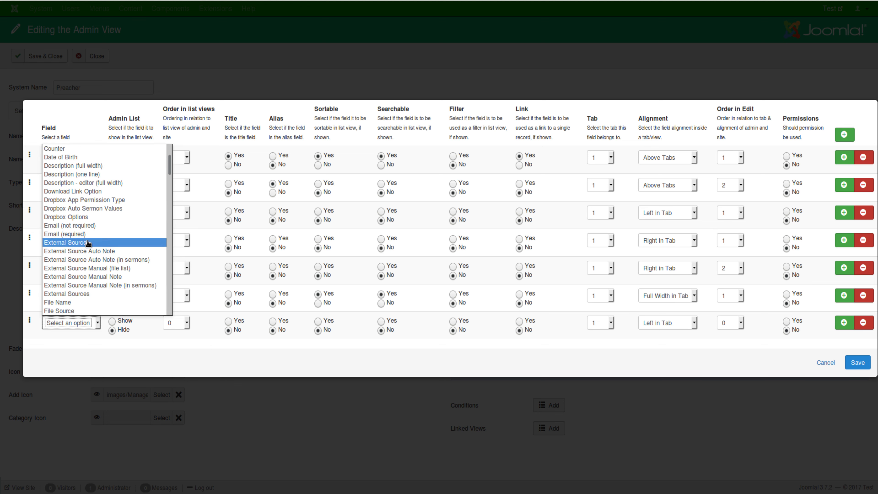
scroll(89, 271, down, 3)
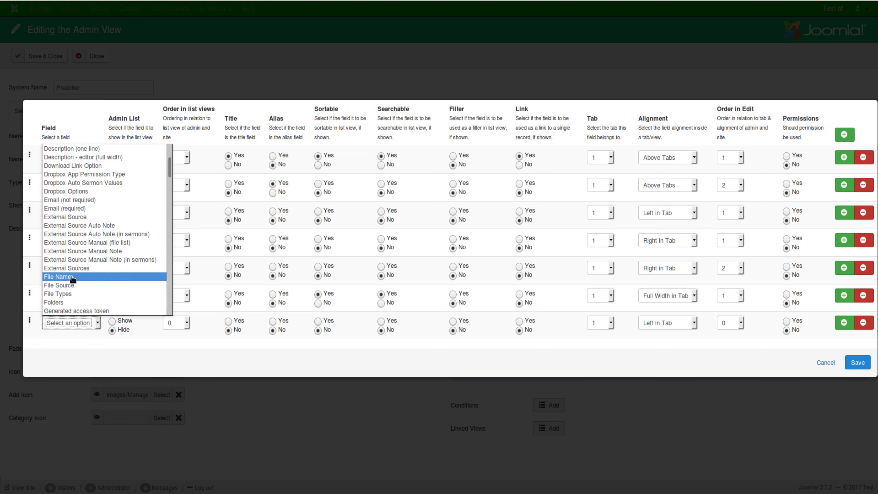
scroll(82, 276, down, 1)
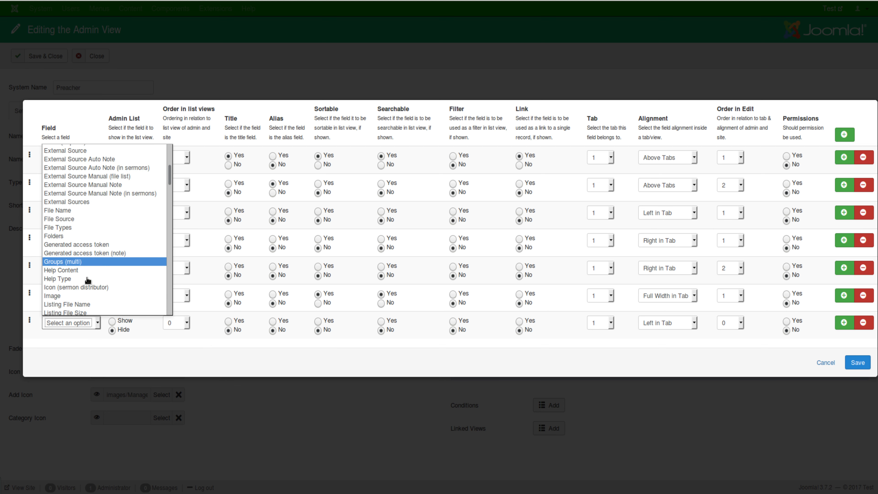
click(75, 284)
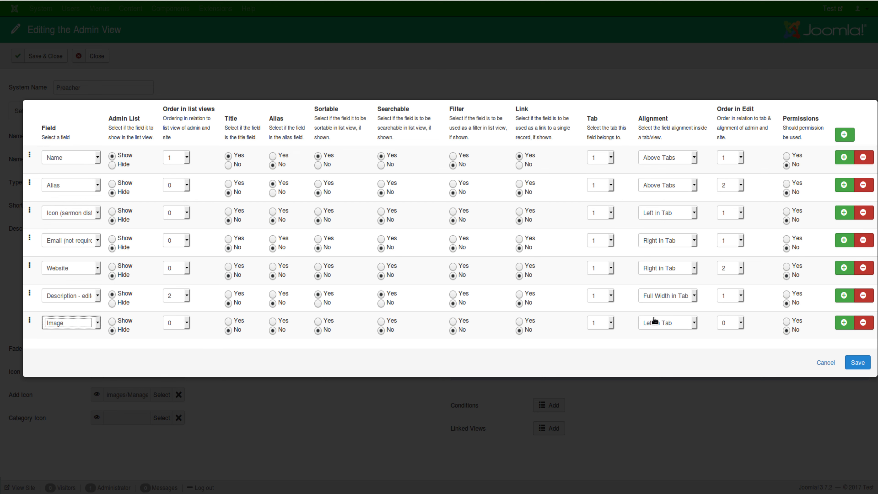
Set the Image field's Order in Edit and save the Preacher view's field list.
click(722, 322)
click(727, 157)
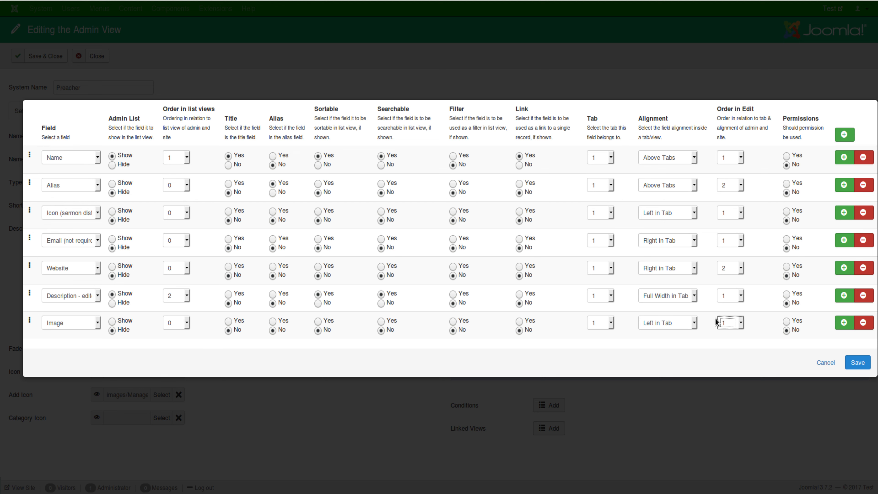
click(727, 326)
click(725, 165)
click(856, 363)
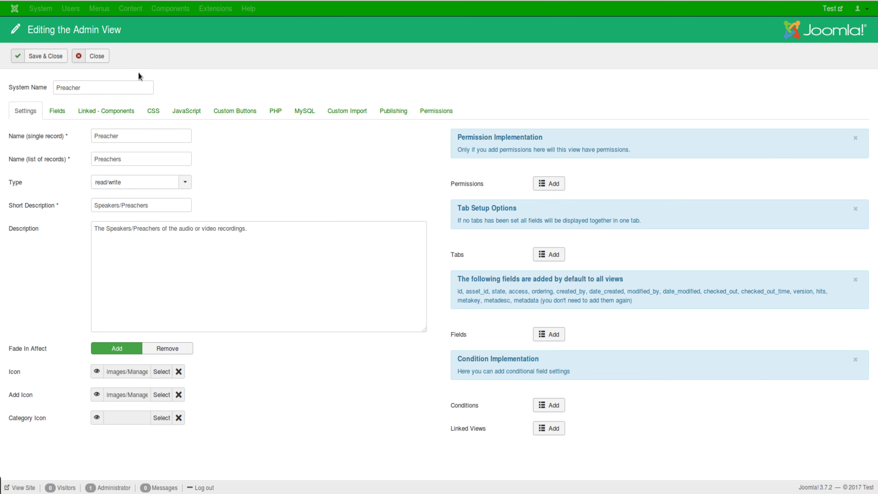